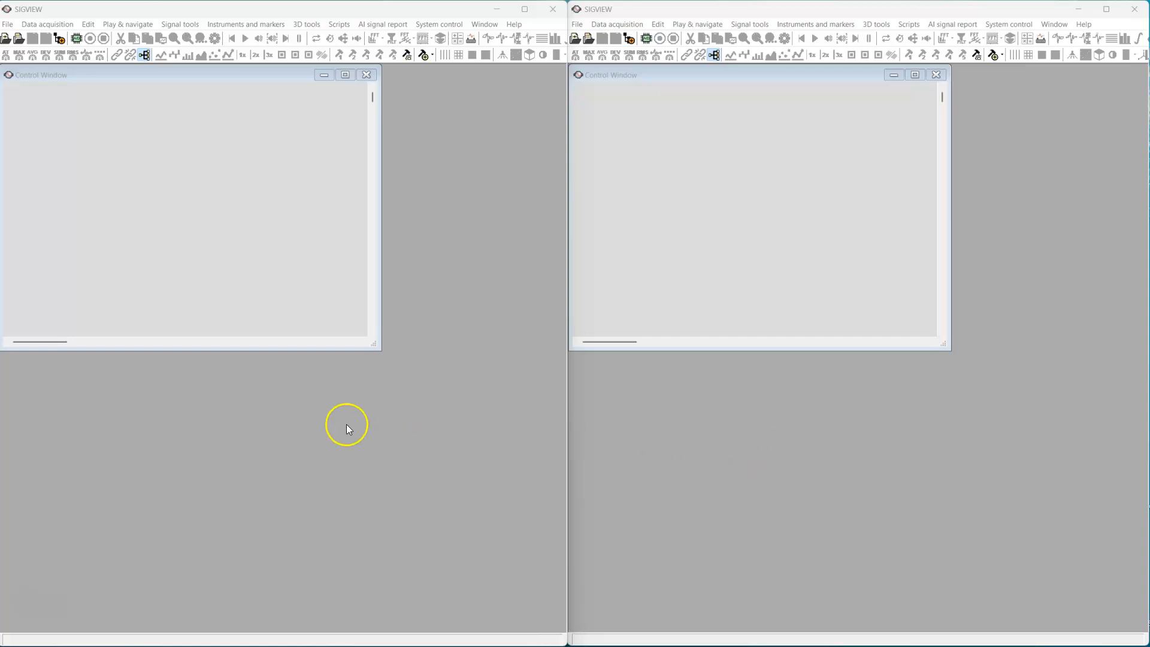
Create a data acquisition from the default sound card with 1 channel, 11025 Hz, 4096-sample blocks and continuous last-block recording, and start it
{"action": "left_click", "coordinate": [76, 38]}
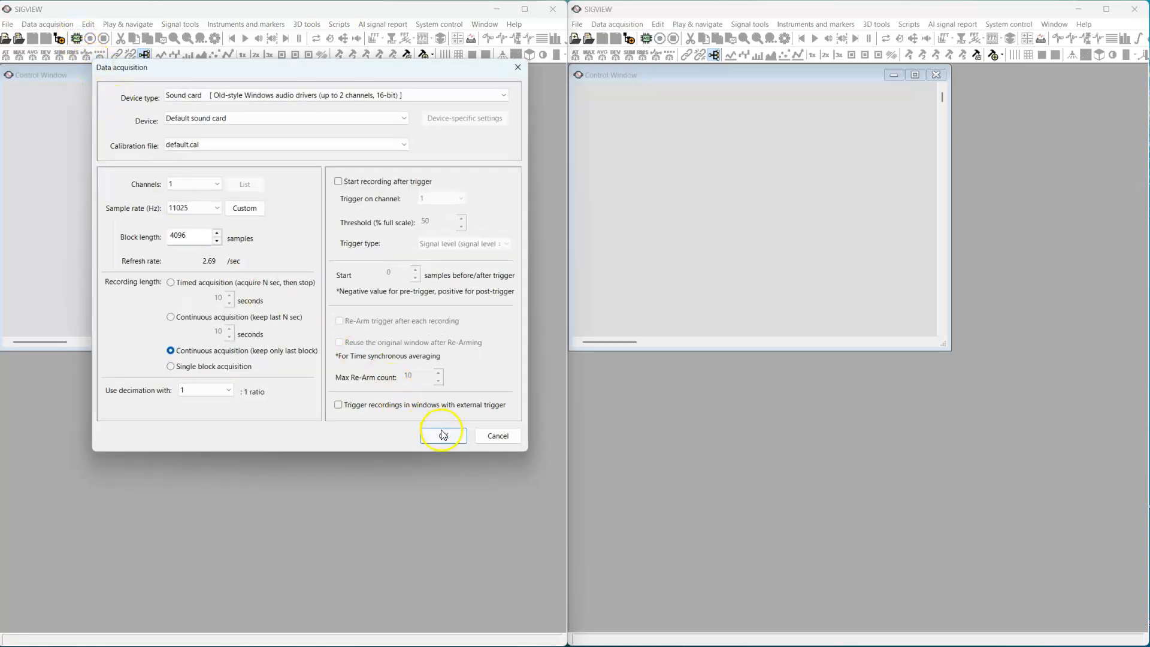
{"action": "left_click", "coordinate": [444, 435]}
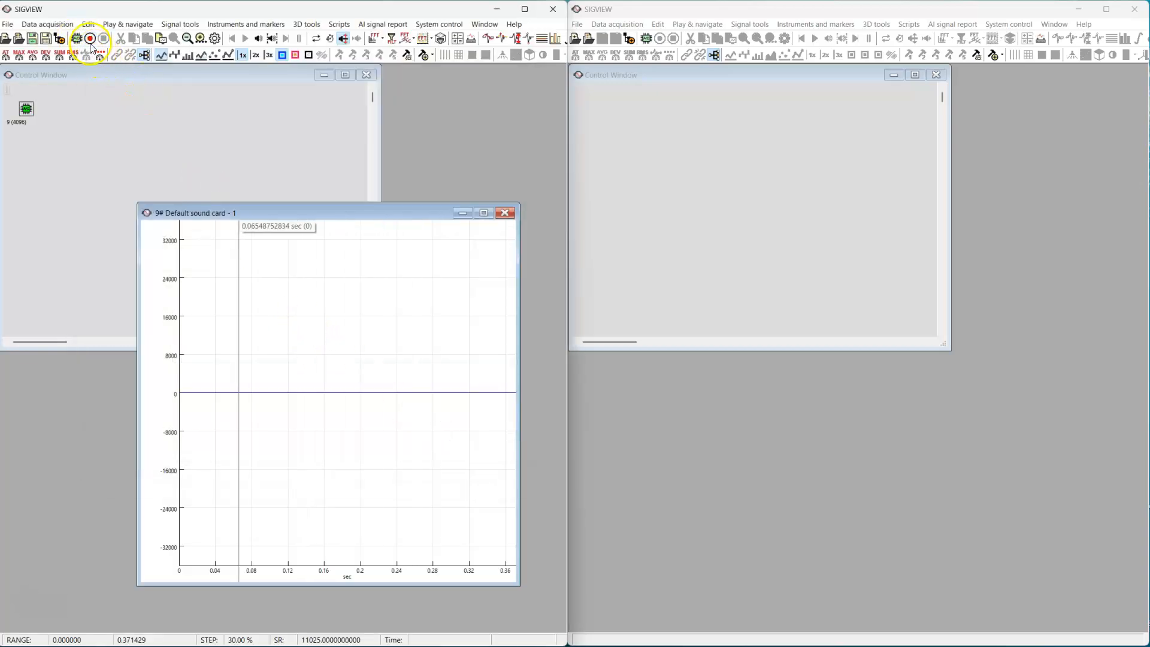
{"action": "left_click", "coordinate": [90, 40]}
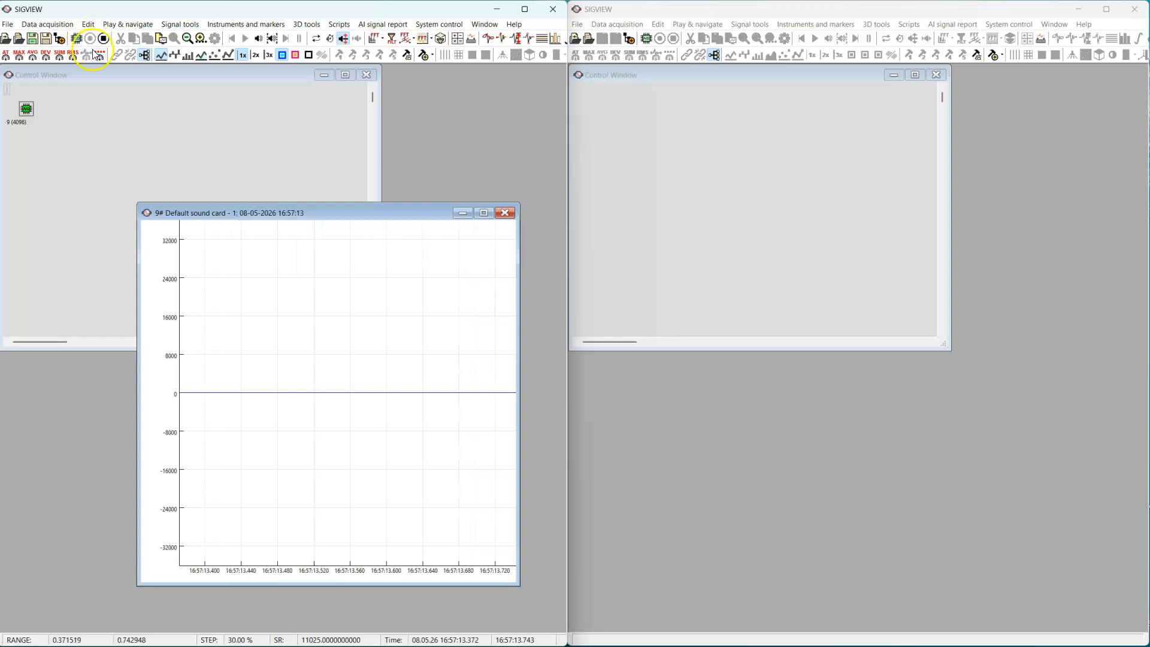
{"action": "left_click", "coordinate": [314, 263]}
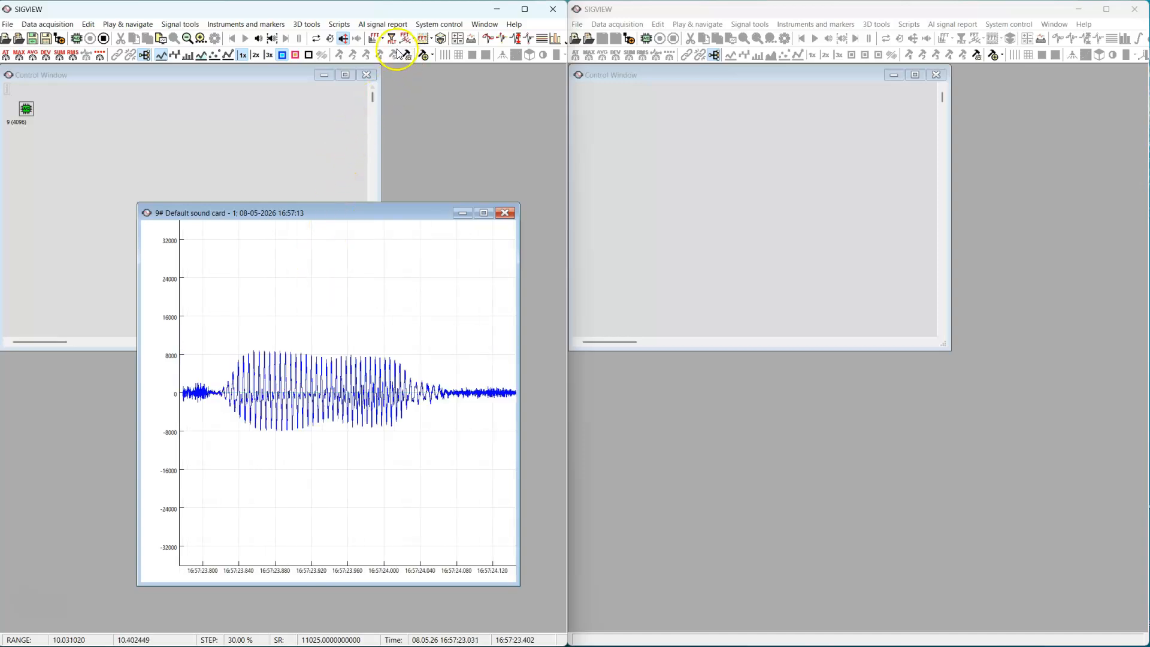
Attach a Network Sender script to the live sound card signal and shrink its window to uncover the waveform
{"action": "left_click", "coordinate": [432, 57]}
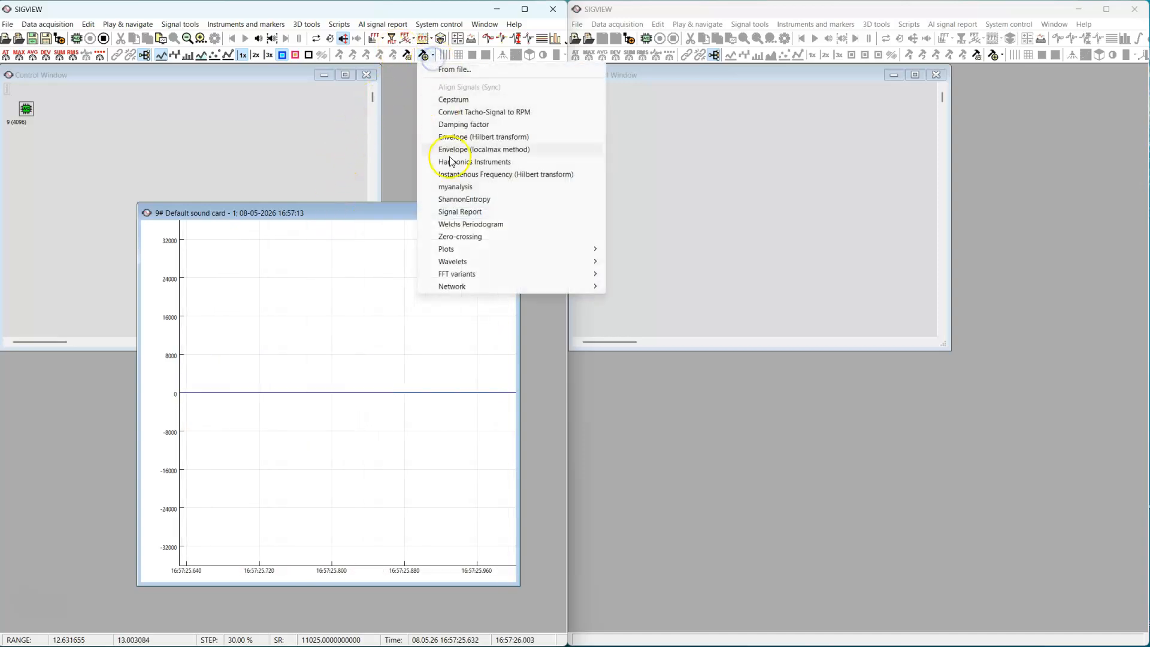
{"action": "mouse_move", "coordinate": [466, 287]}
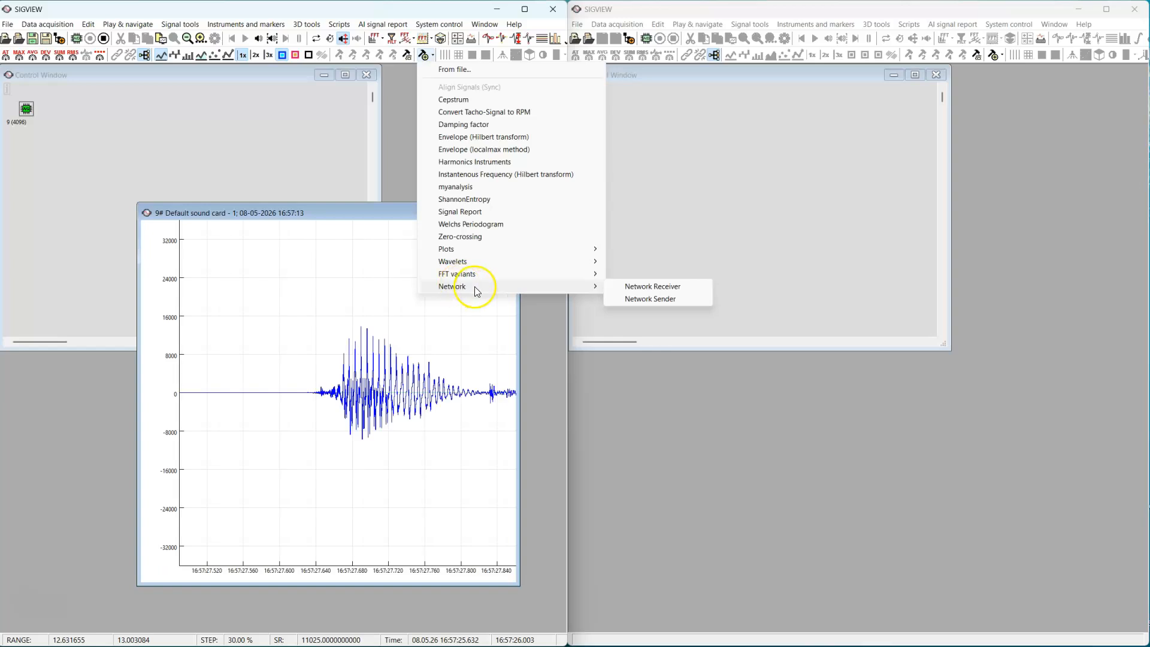
{"action": "left_click", "coordinate": [640, 304]}
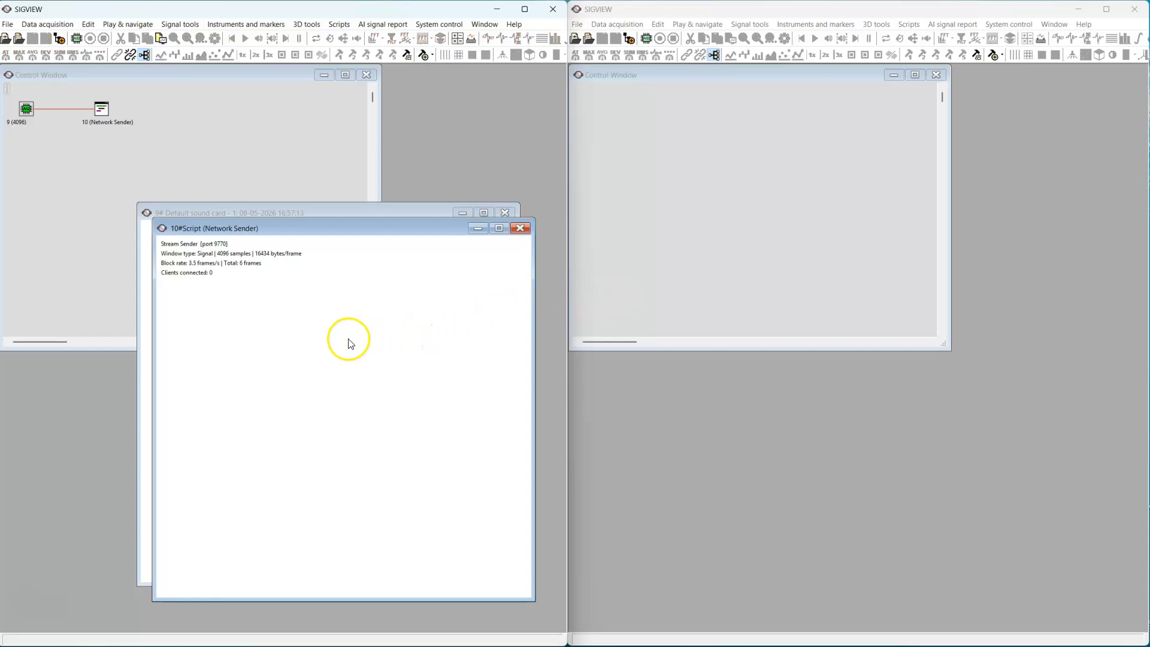
{"action": "left_click_drag", "start_coordinate": [342, 218], "coordinate": [338, 436]}
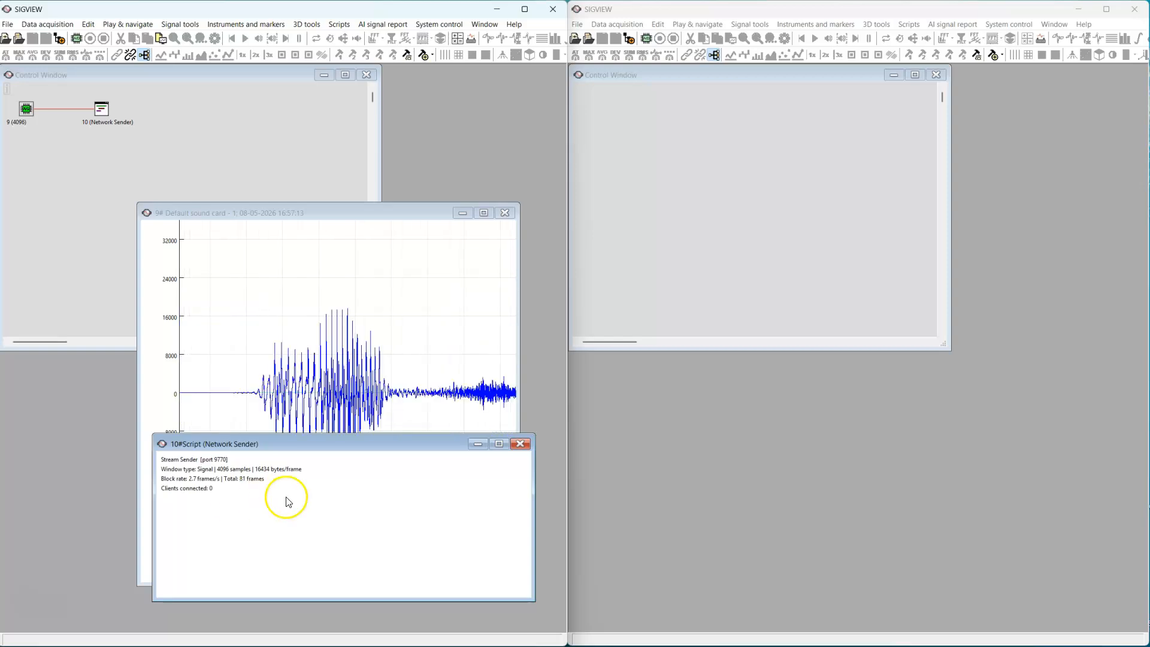
Add a Network Receiver in the second SIGVIEW instance to receive the streamed sound card signal
{"action": "left_click", "coordinate": [689, 463]}
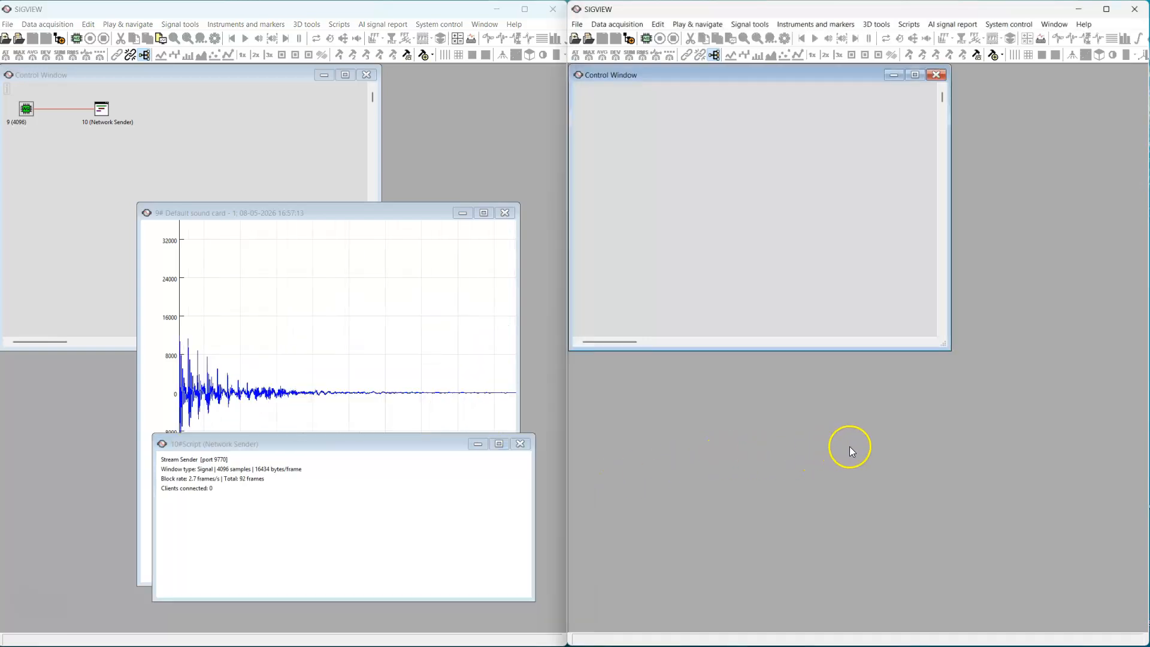
{"action": "left_click", "coordinate": [1002, 55]}
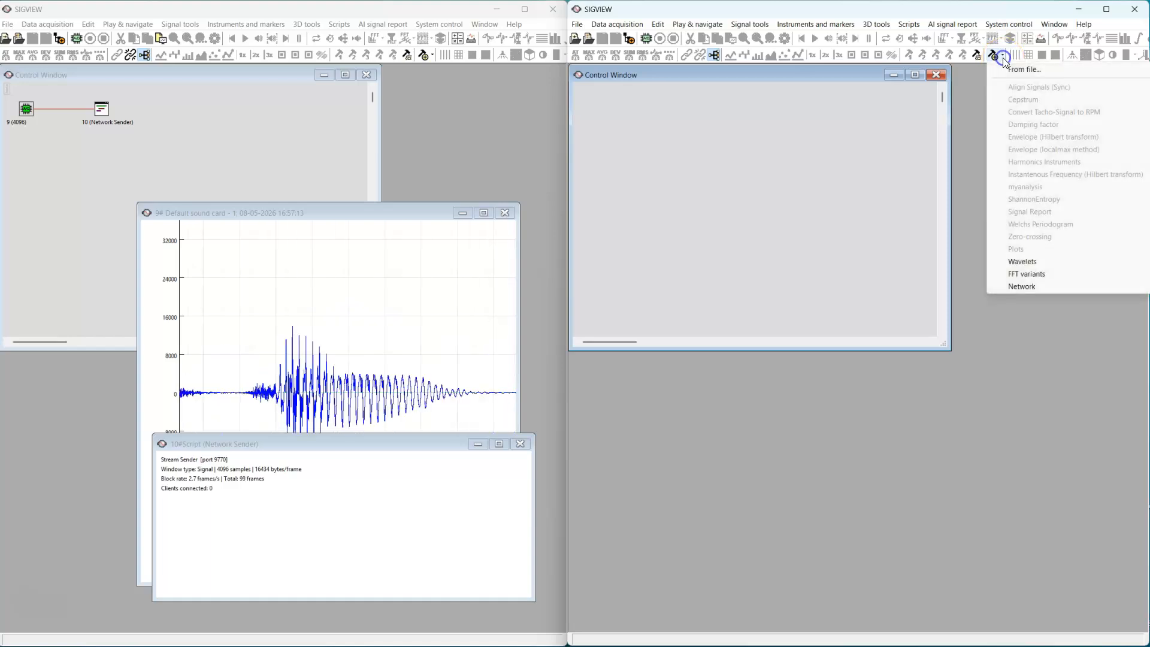
{"action": "left_click", "coordinate": [1015, 286]}
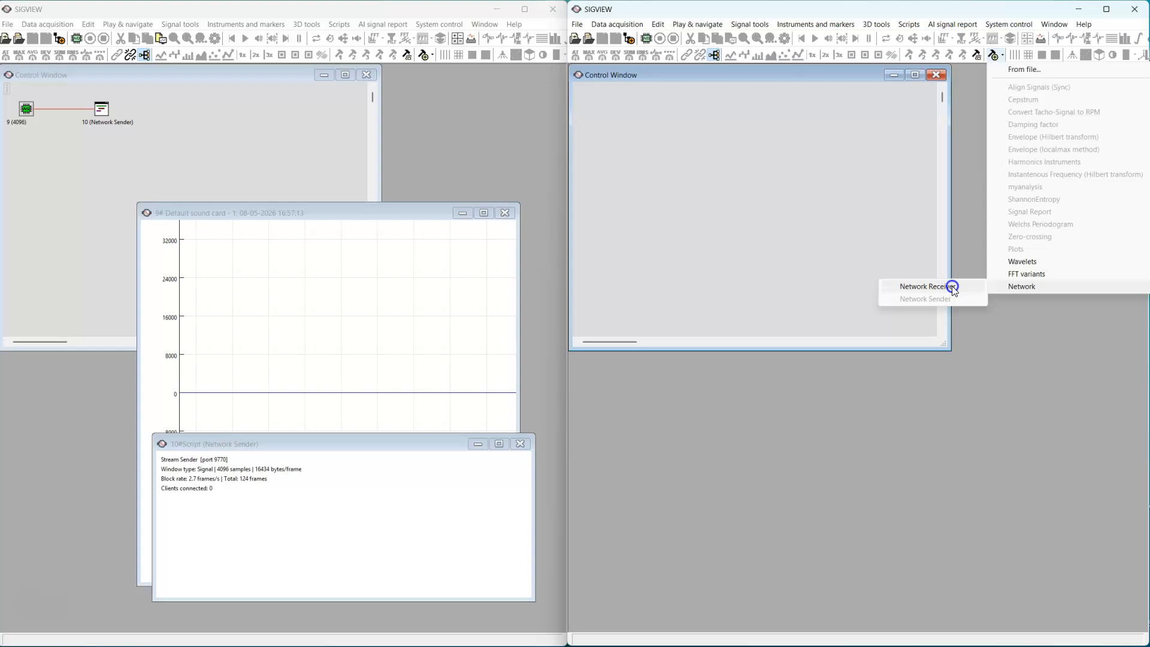
{"action": "left_click", "coordinate": [953, 288]}
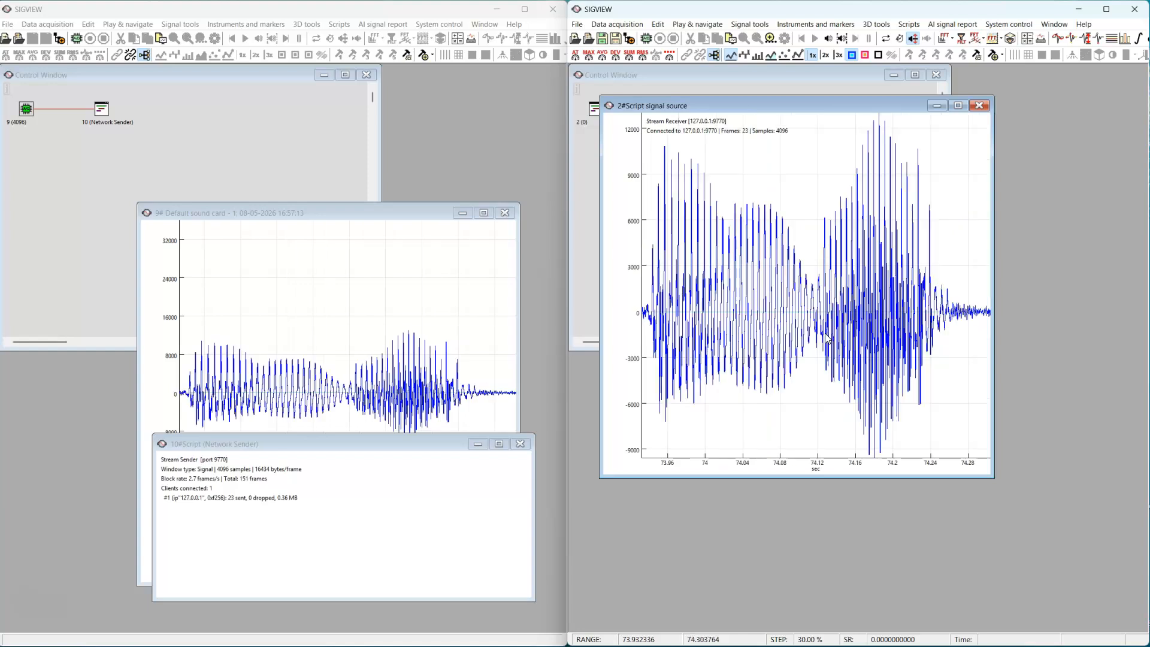
{"action": "left_click", "coordinate": [829, 326]}
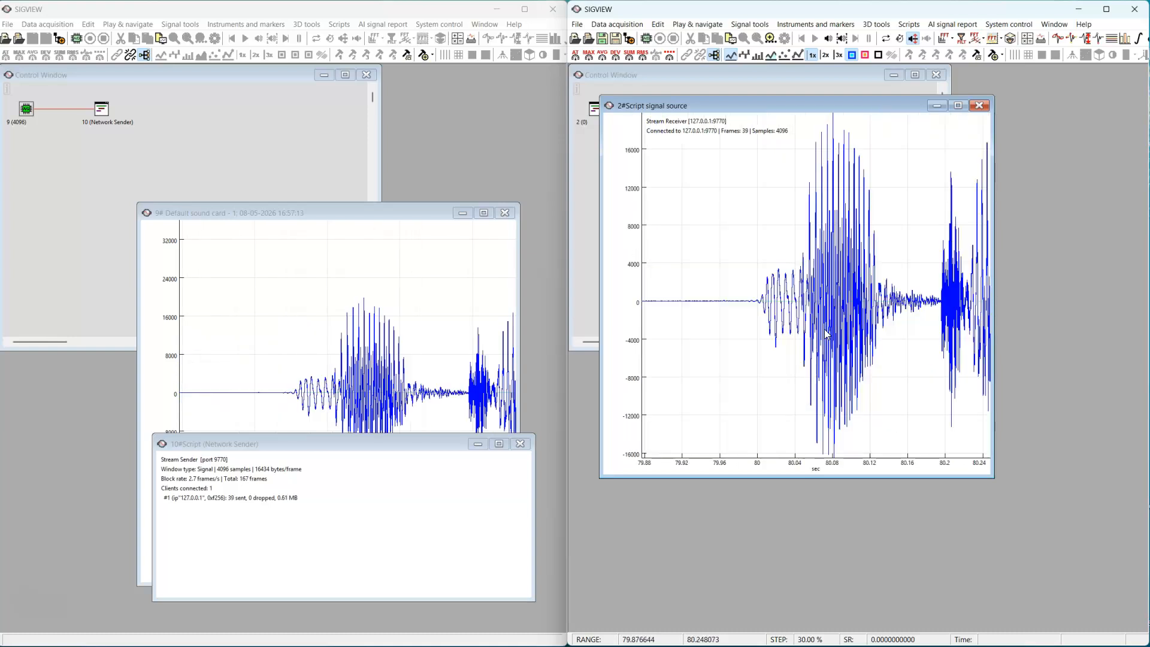
{"action": "left_click", "coordinate": [590, 364]}
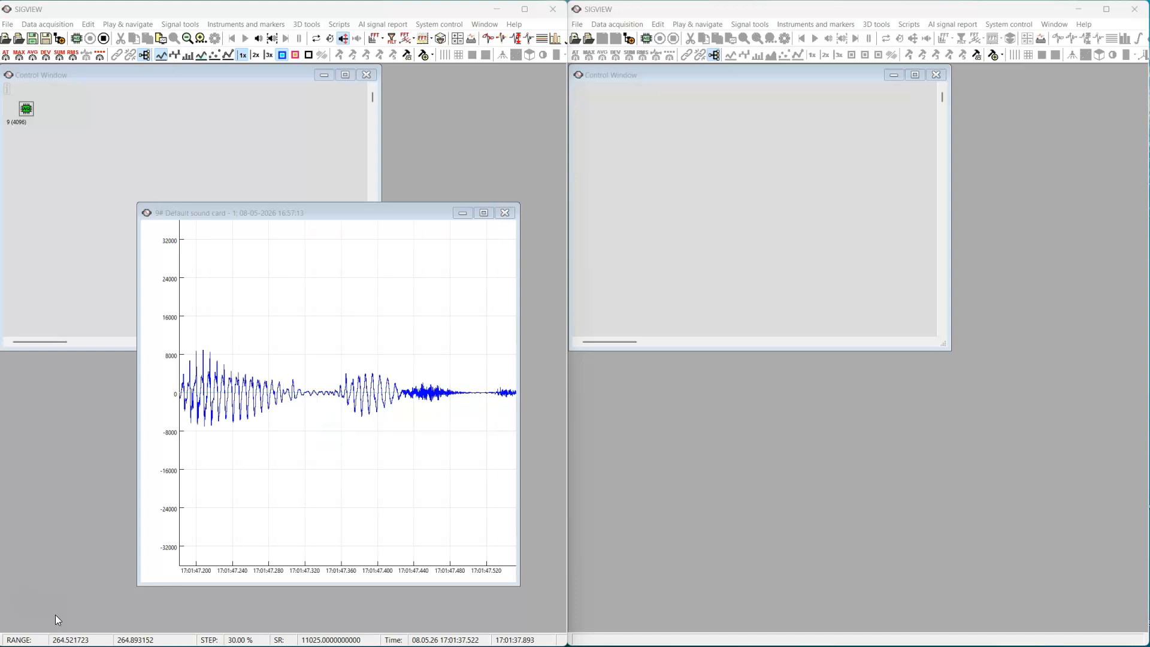
Compute the FFT spectrum of the live sound card signal in the first SIGVIEW instance
{"action": "left_click", "coordinate": [198, 451]}
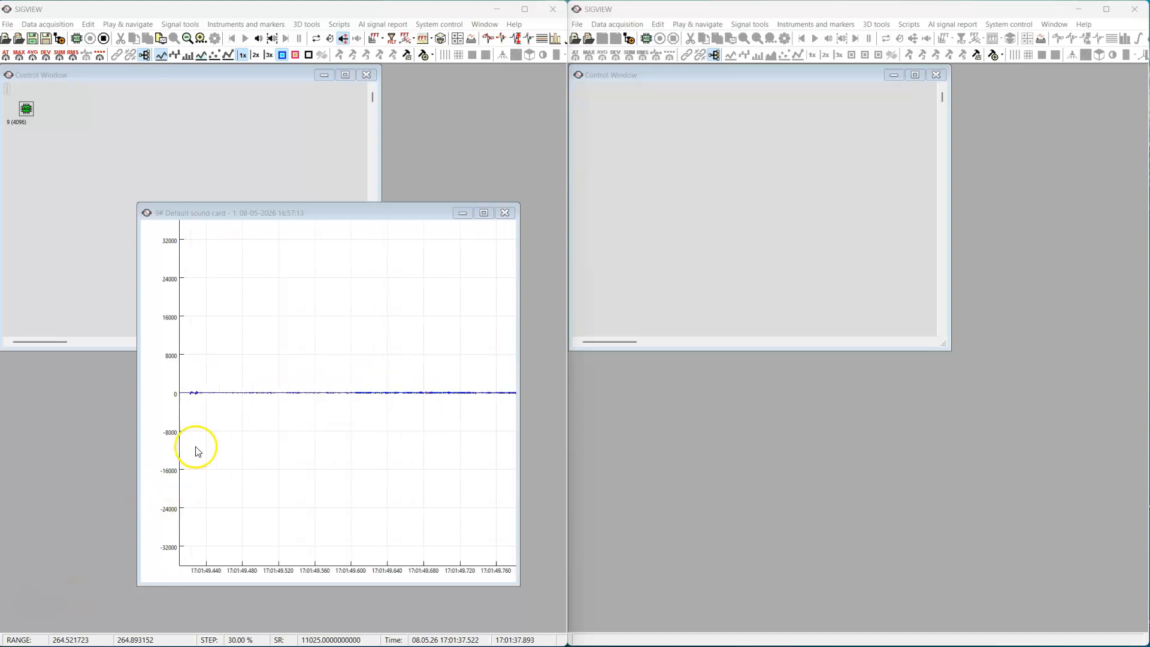
{"action": "left_click", "coordinate": [253, 364]}
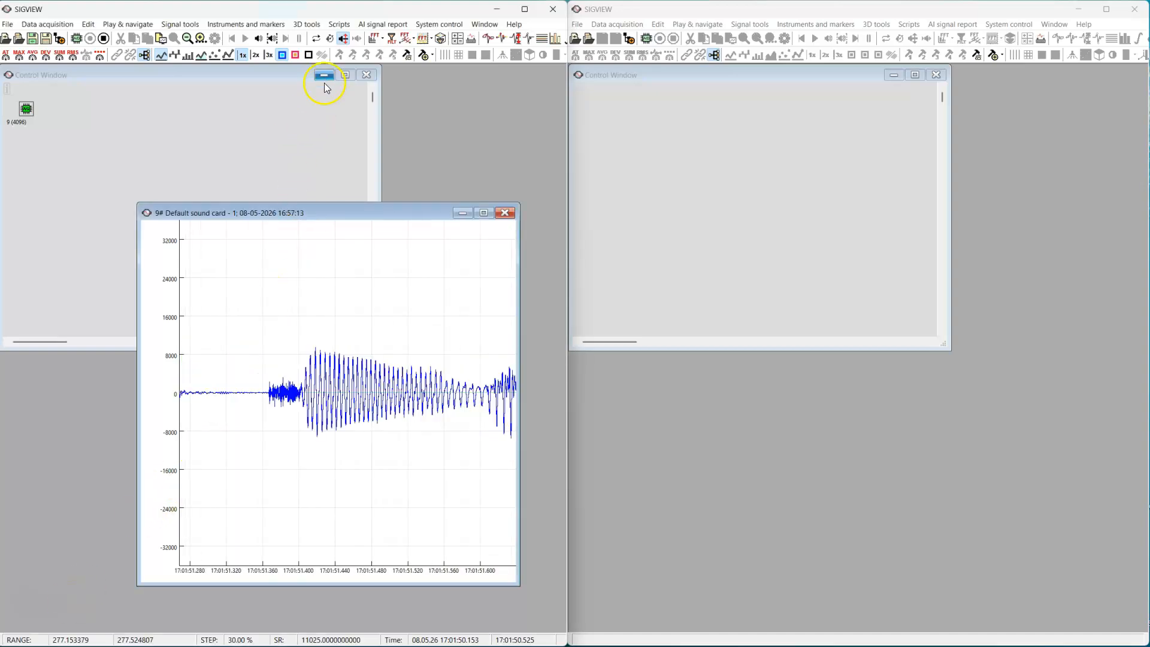
{"action": "left_click", "coordinate": [372, 40]}
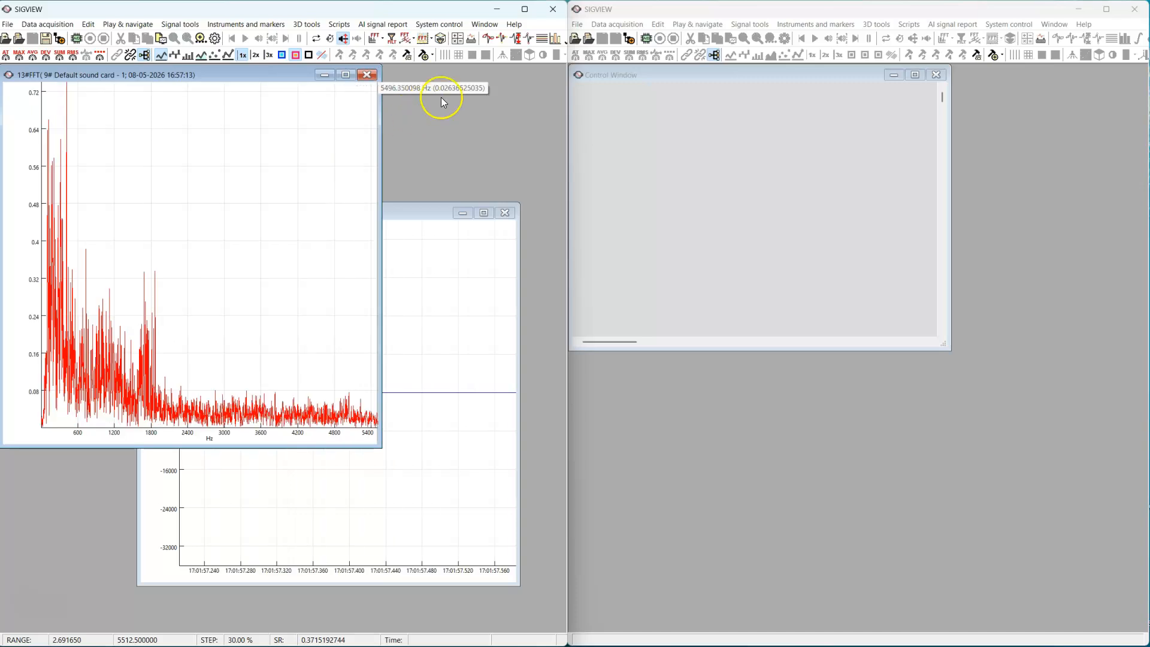
Attach a Network Sender script to the live FFT spectrum of the sound card signal
{"action": "left_click", "coordinate": [431, 57]}
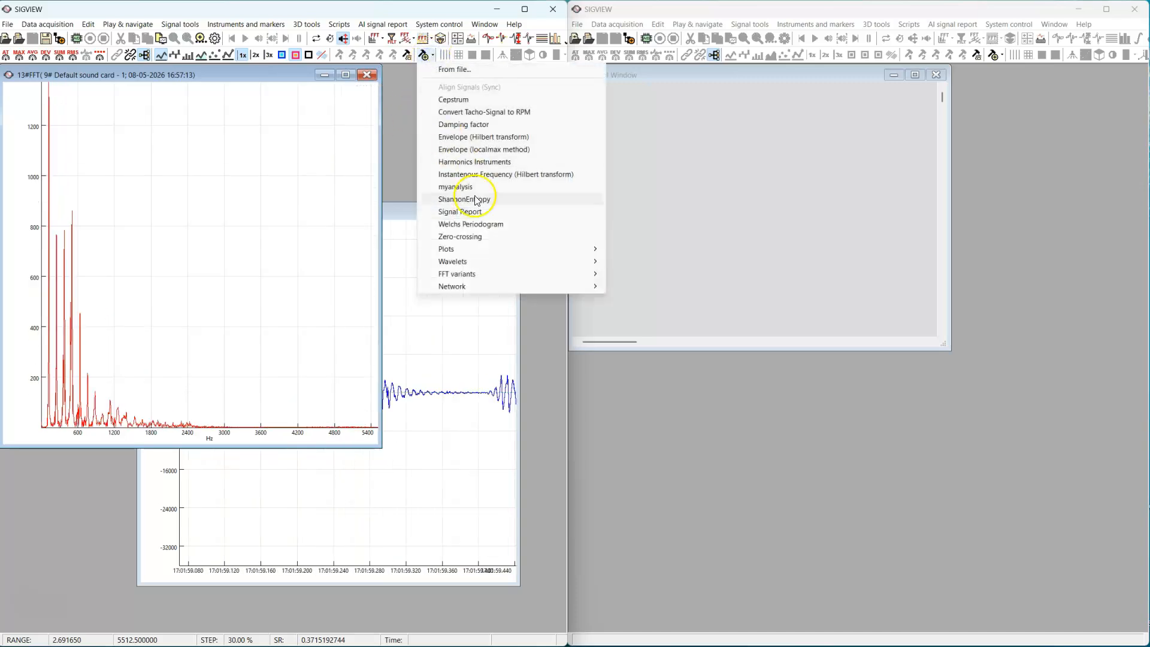
{"action": "mouse_move", "coordinate": [488, 286]}
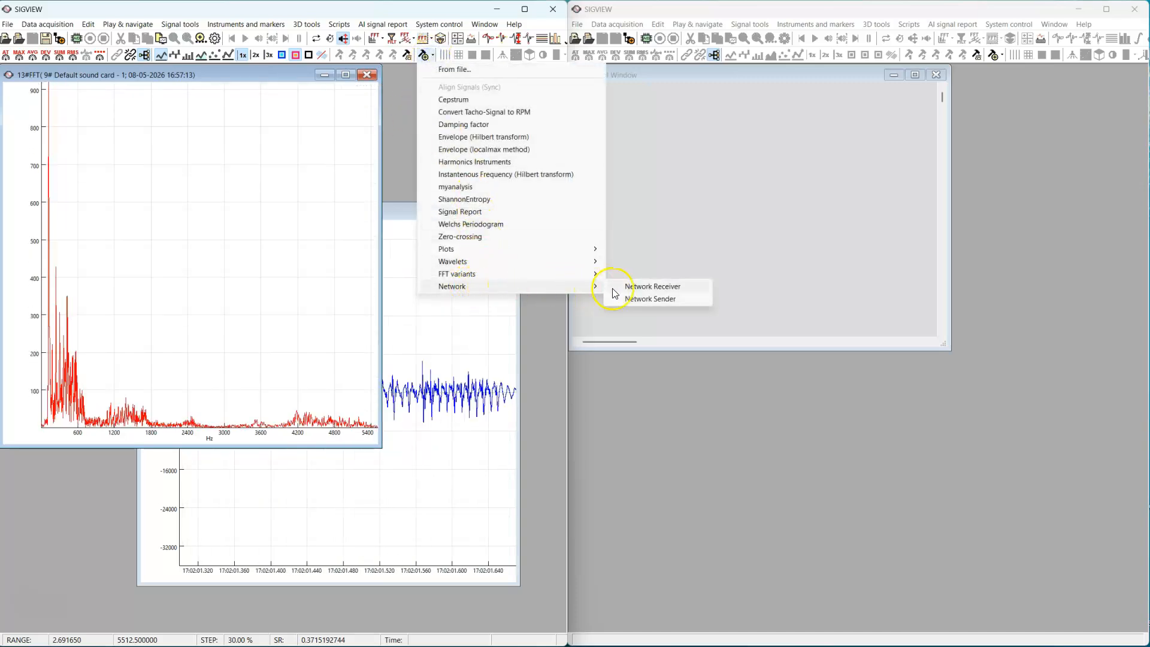
{"action": "left_click", "coordinate": [639, 298]}
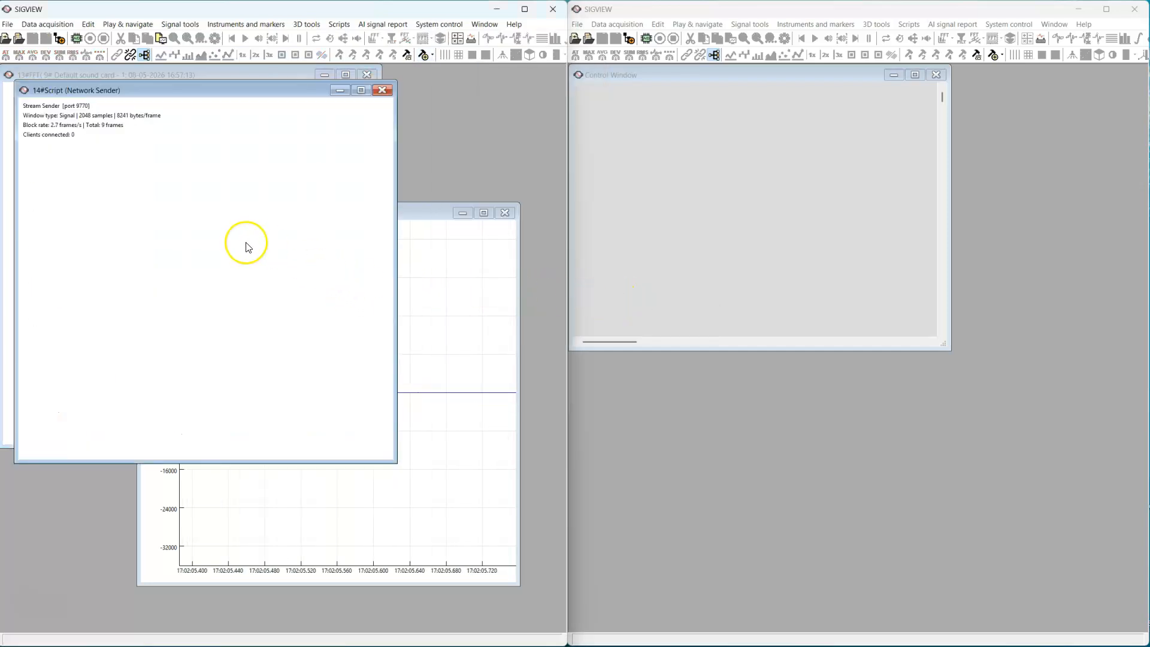
Edit the Network Sender script to set STREAM_PORT to 9771, save it and return to the sender window
{"action": "right_click", "coordinate": [240, 174]}
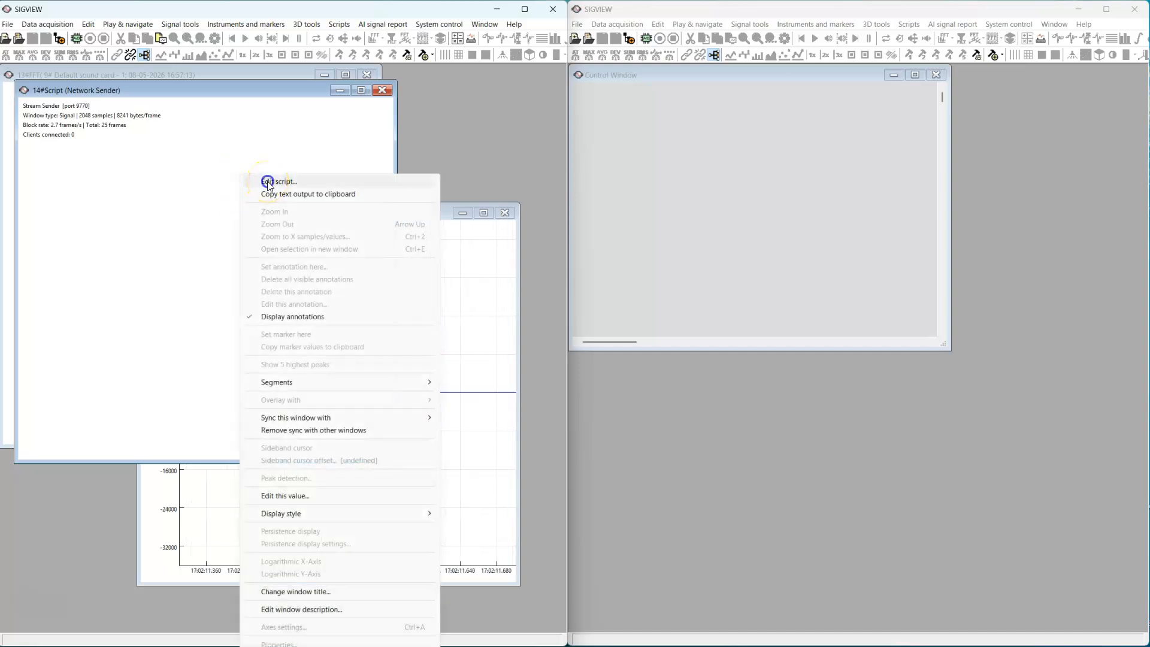
{"action": "left_click", "coordinate": [267, 181]}
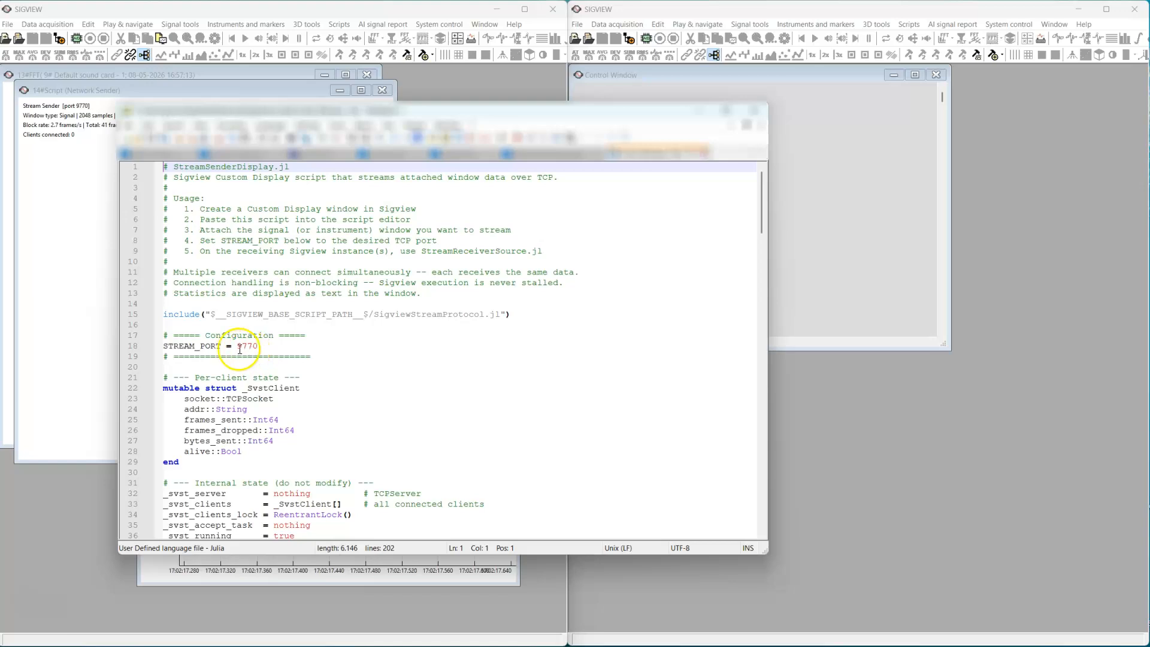
{"action": "left_click_drag", "start_coordinate": [238, 345], "coordinate": [250, 346]}
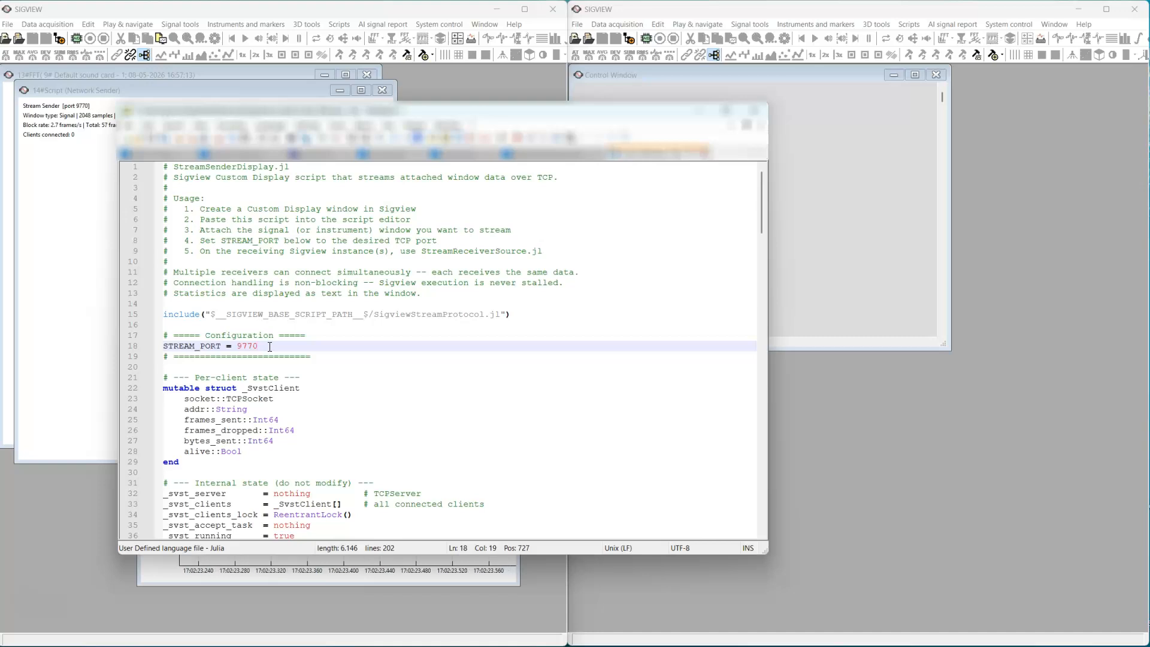
{"action": "left_click", "coordinate": [152, 138]}
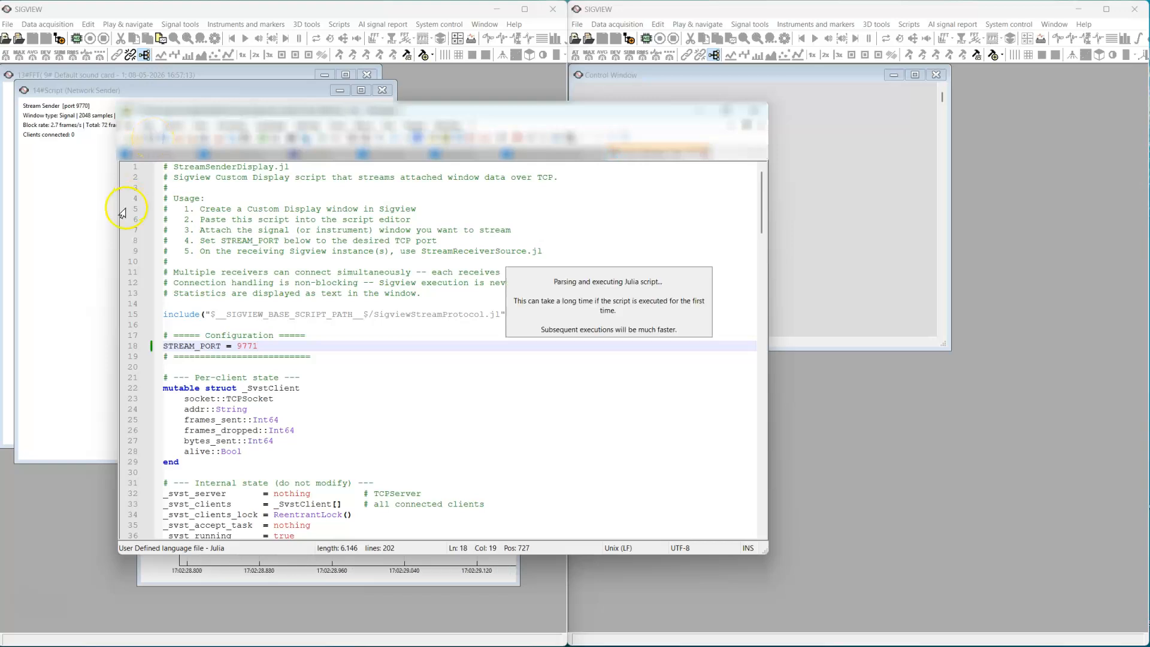
{"action": "left_click", "coordinate": [93, 296]}
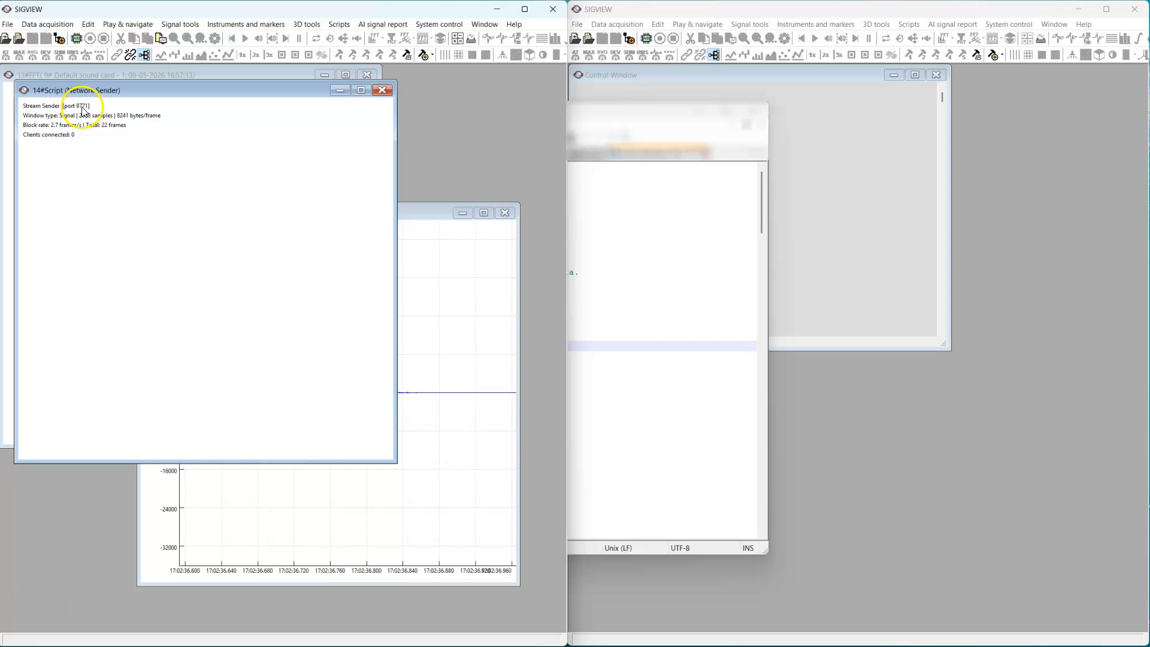
Add a Network Receiver to the empty workspace of the second SIGVIEW instance for the spectrum stream
{"action": "left_click", "coordinate": [848, 423]}
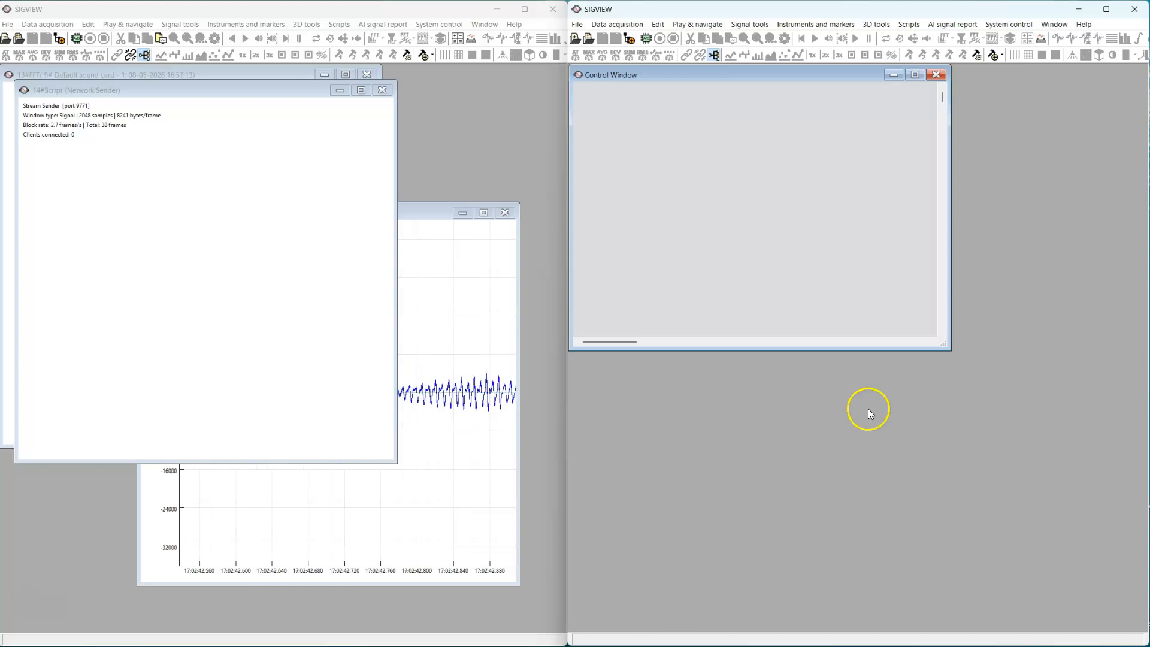
{"action": "left_click", "coordinate": [1002, 57]}
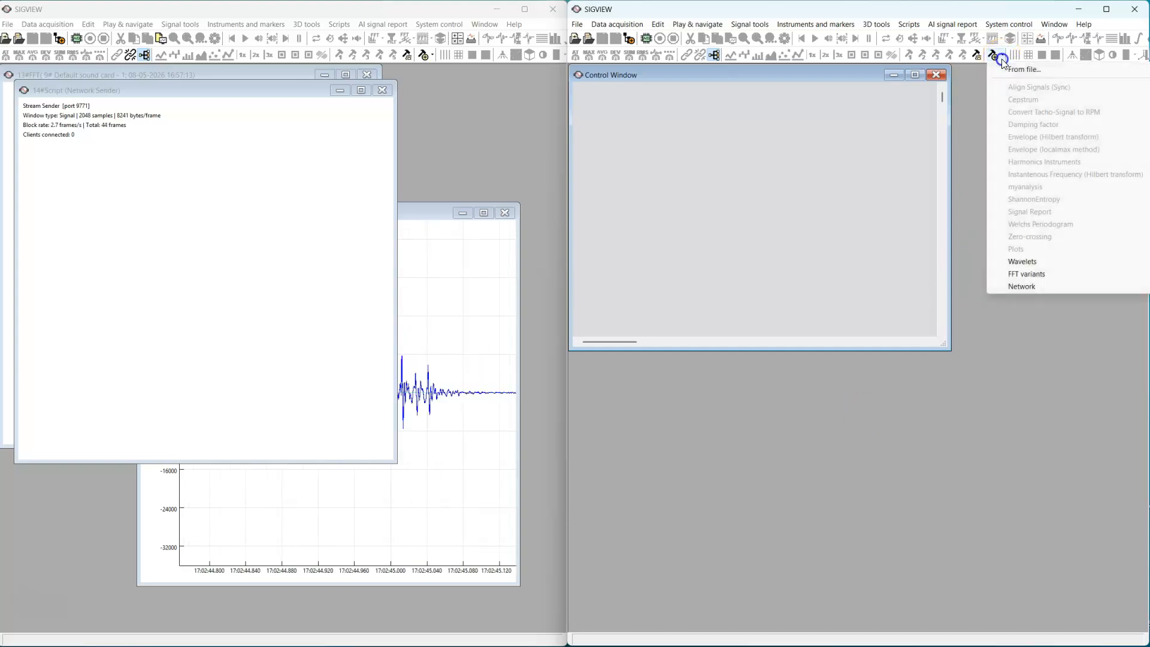
{"action": "mouse_move", "coordinate": [1036, 289]}
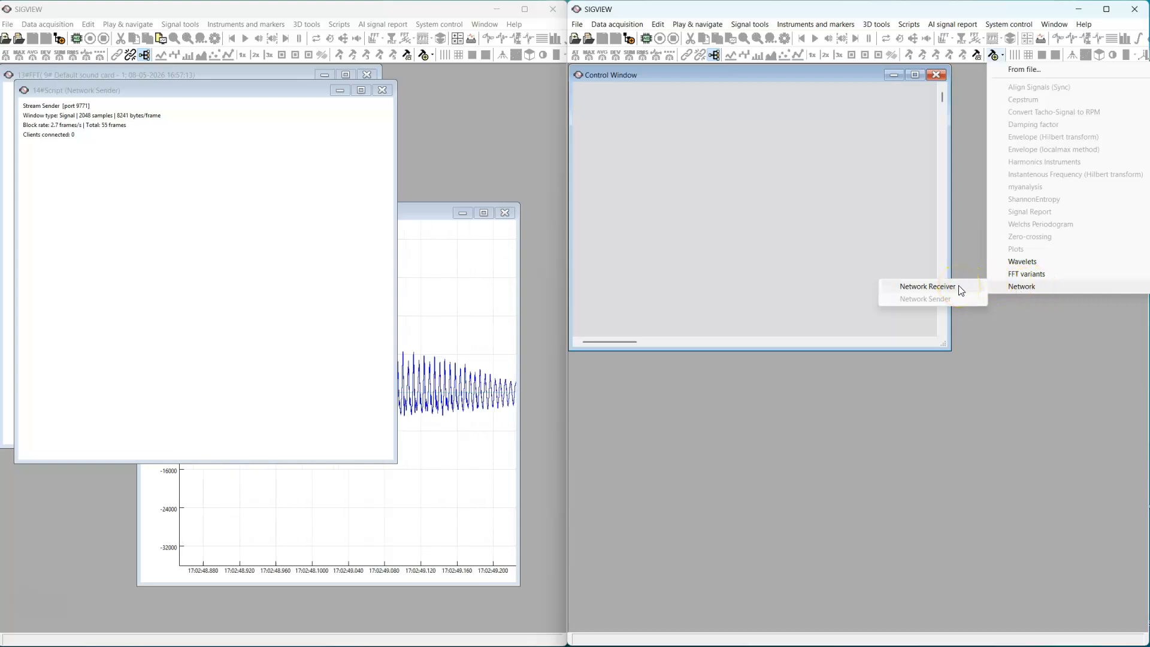
{"action": "left_click", "coordinate": [927, 287]}
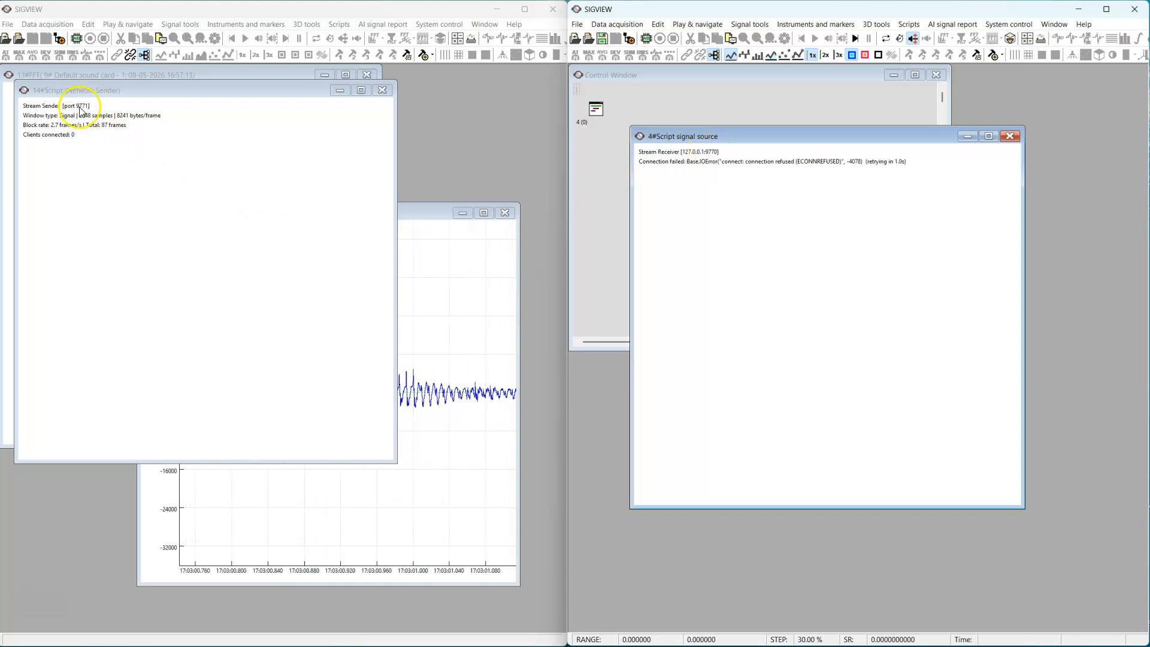
Edit the Network Receiver script to set STREAM_PORT to 9771, save it and bring the SIGVIEW windows back to the front
{"action": "right_click", "coordinate": [726, 346]}
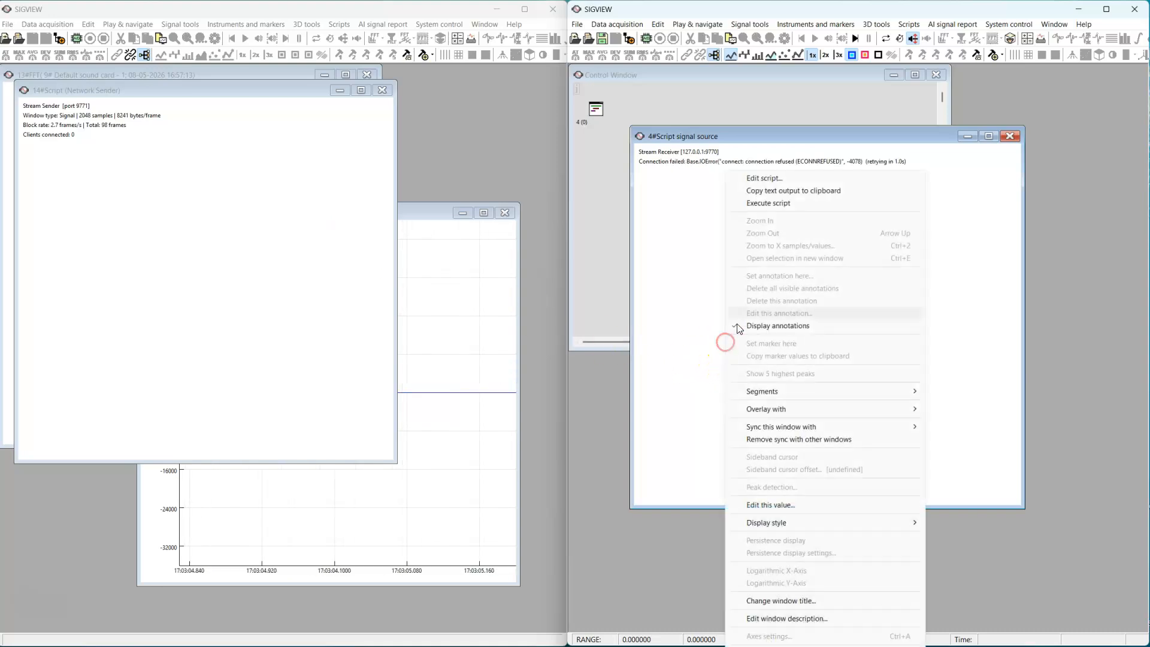
{"action": "left_click", "coordinate": [771, 179]}
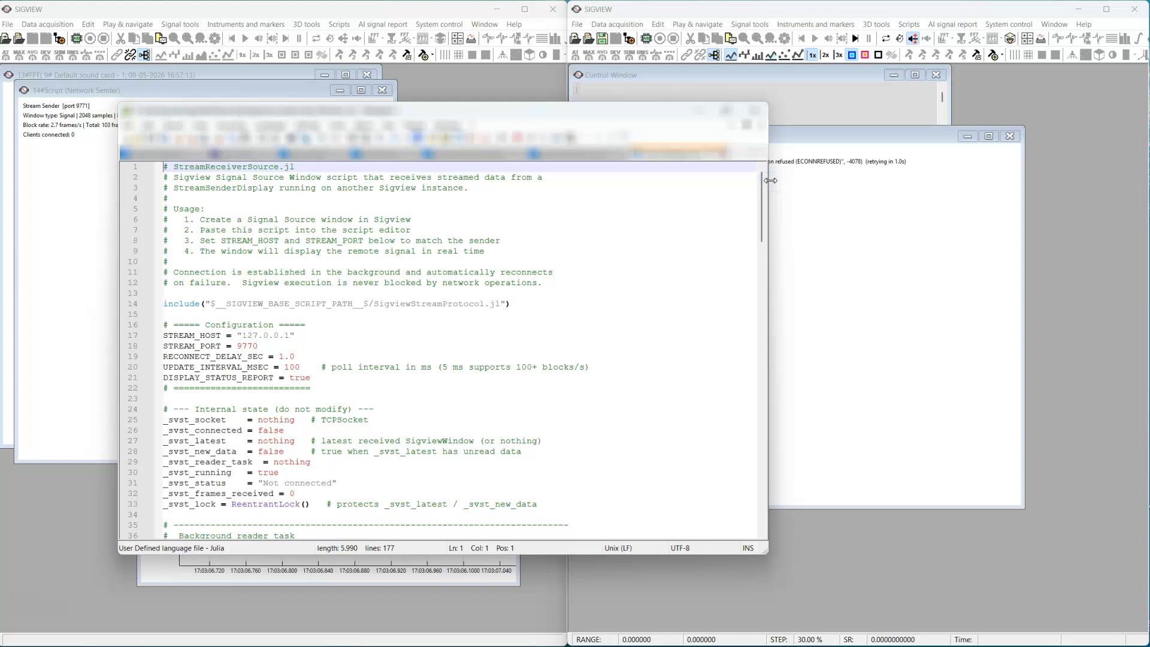
{"action": "left_click_drag", "start_coordinate": [256, 346], "coordinate": [259, 345]}
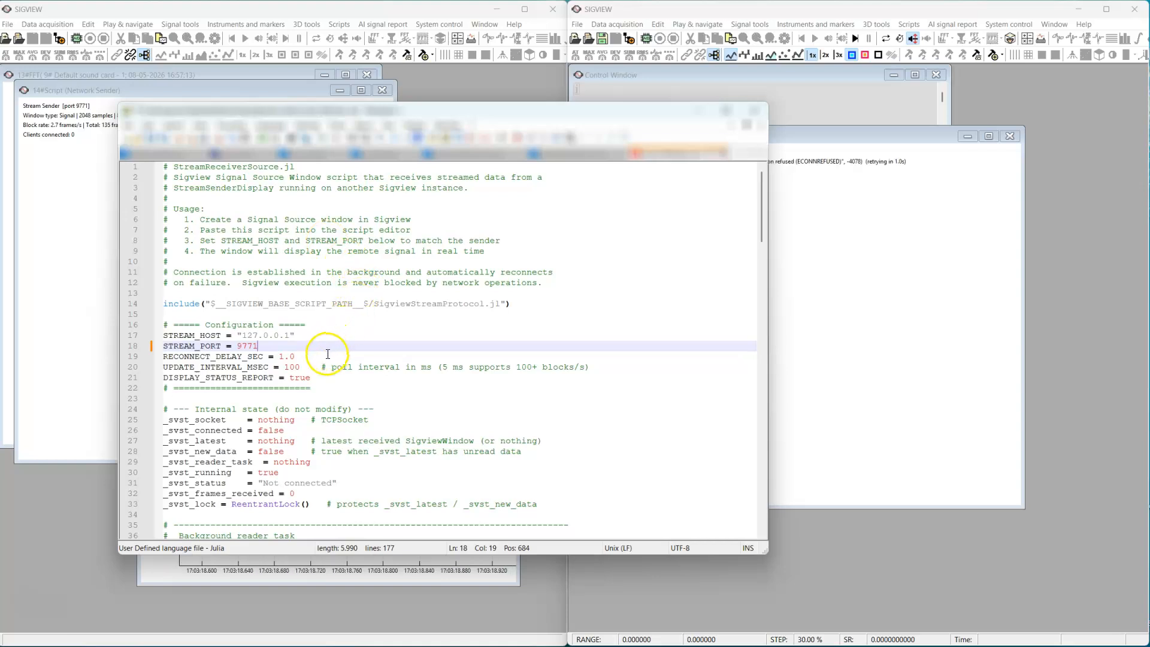
{"action": "left_click_drag", "start_coordinate": [244, 336], "coordinate": [281, 336]}
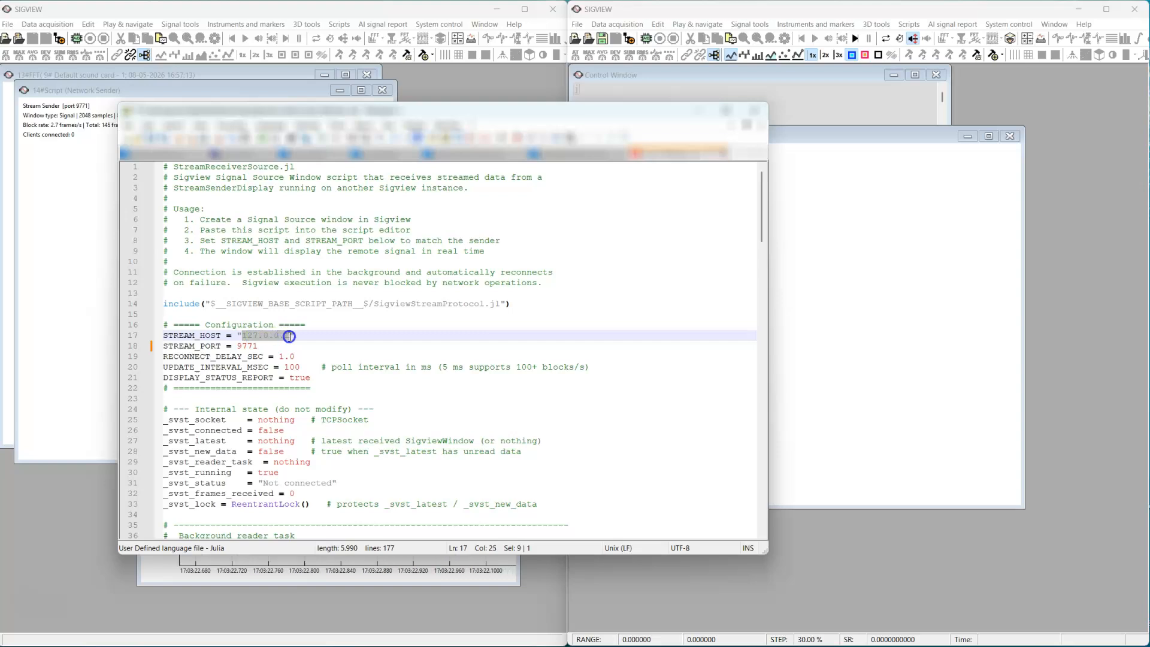
{"action": "left_click", "coordinate": [285, 345]}
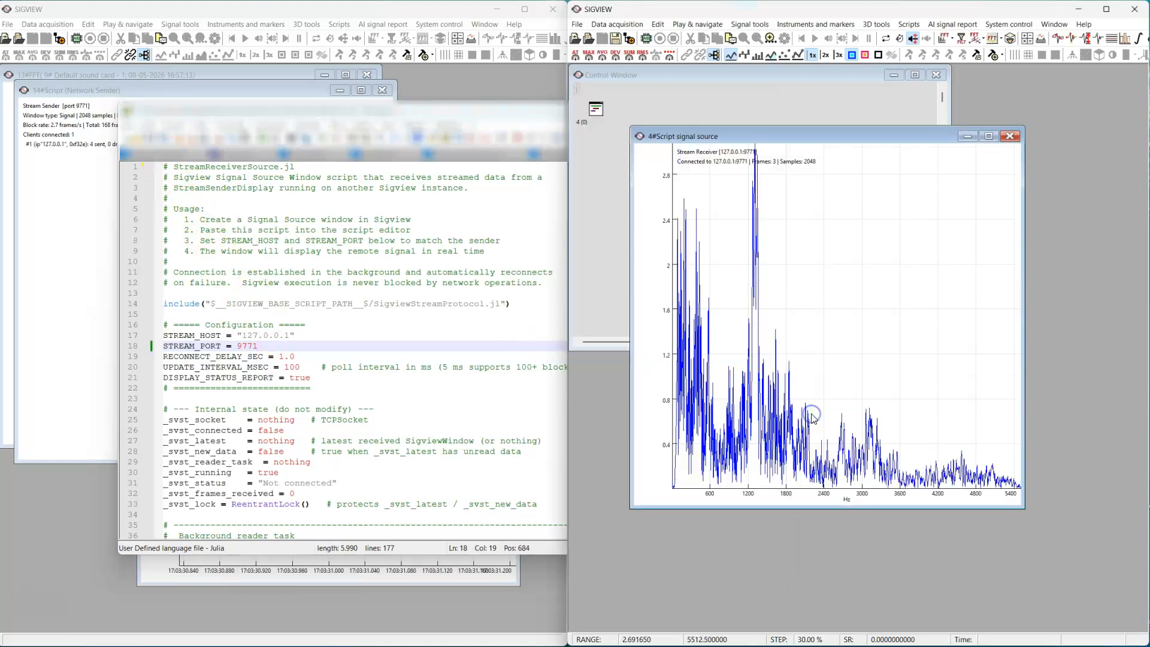
{"action": "left_click", "coordinate": [526, 595]}
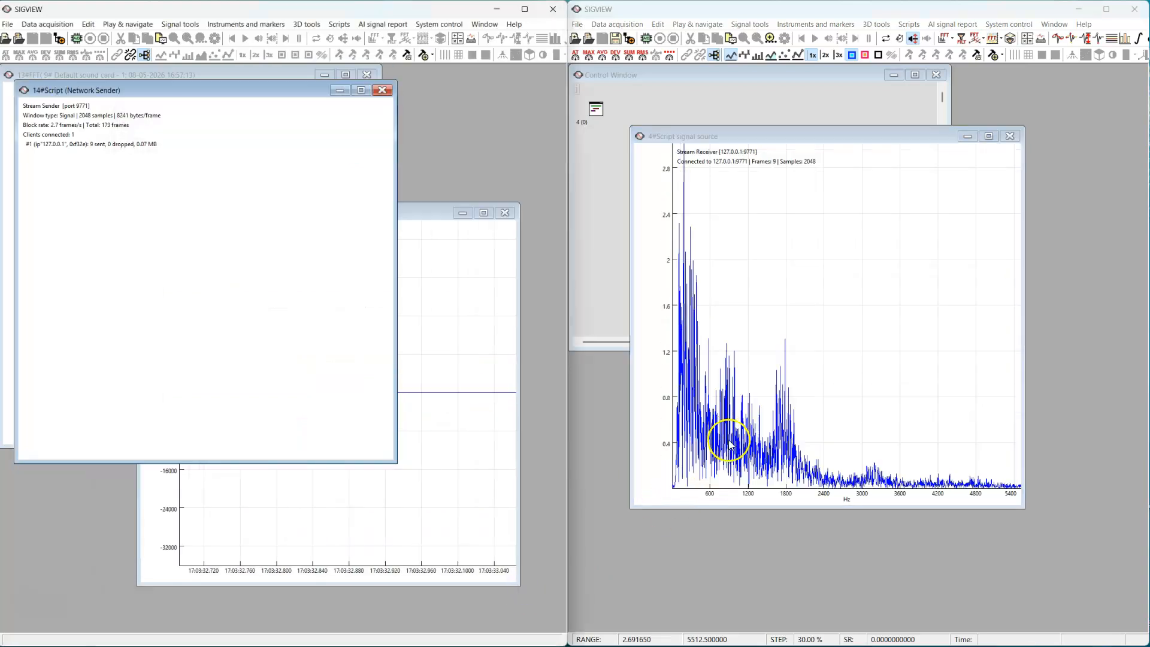
Bring the sender's FFT spectrum to the front, then add a Maximum position (with marker) instrument to the received spectrum
{"action": "left_click", "coordinate": [159, 75]}
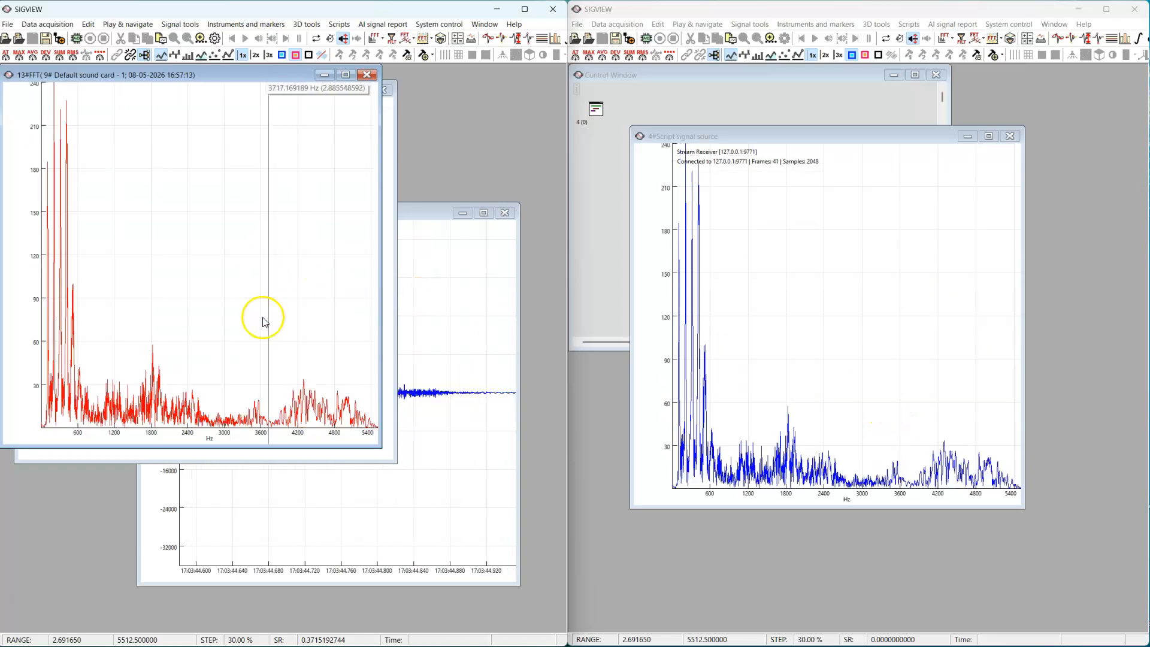
{"action": "left_click", "coordinate": [854, 413]}
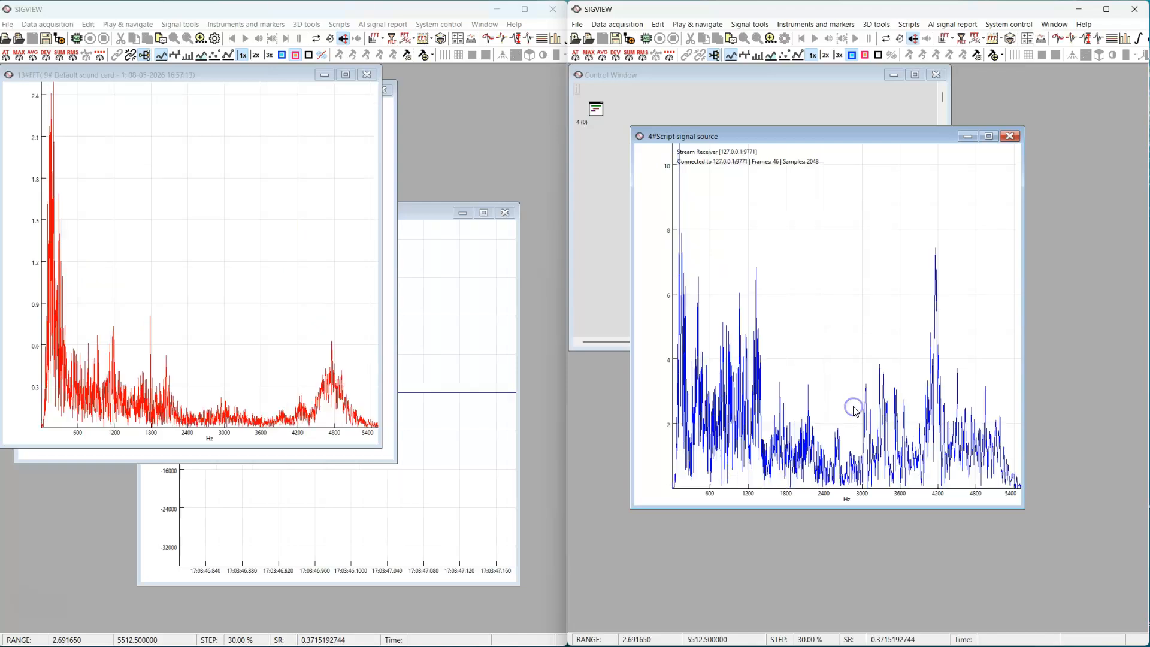
{"action": "left_click_drag", "start_coordinate": [850, 400], "coordinate": [829, 89]}
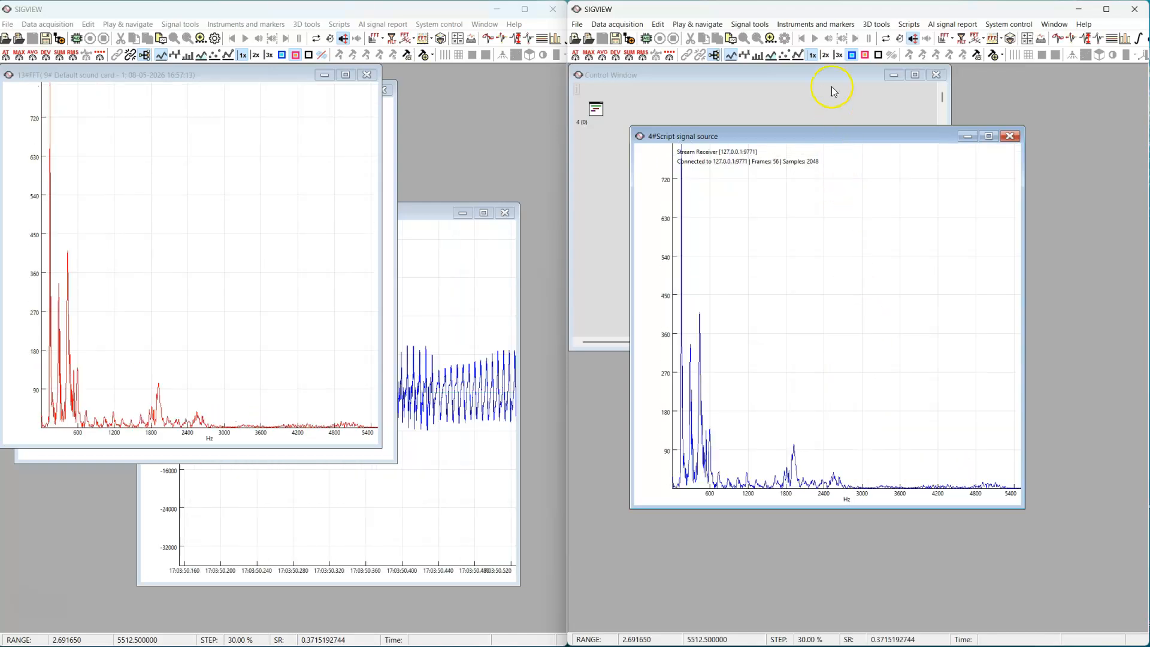
{"action": "left_click", "coordinate": [814, 24]}
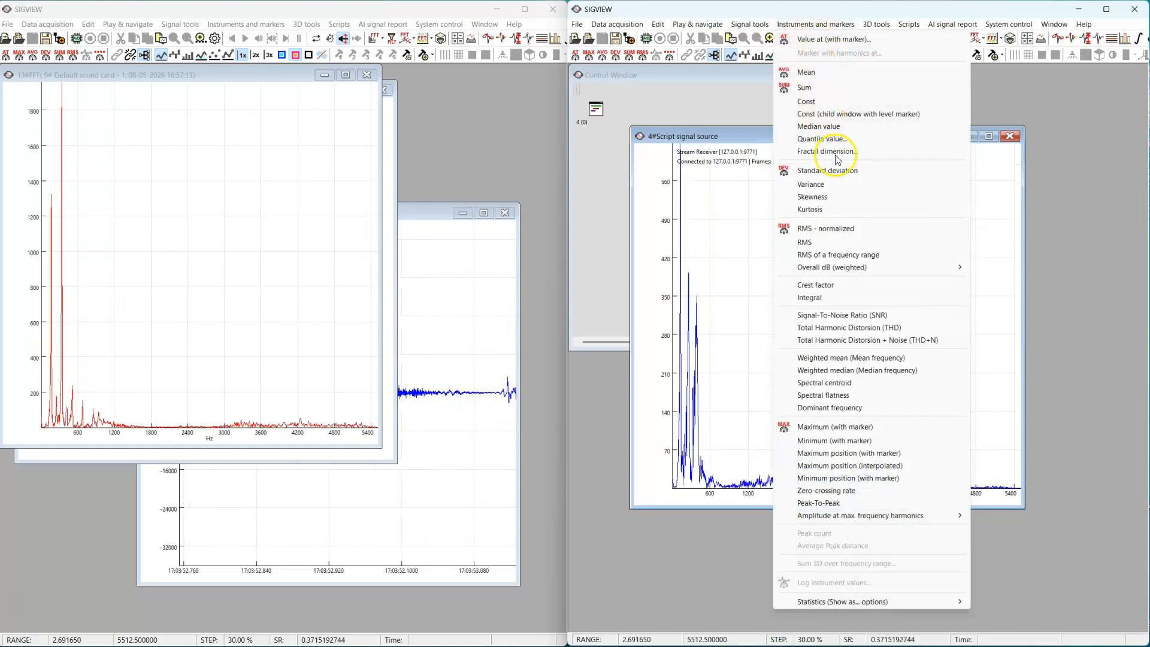
{"action": "left_click", "coordinate": [845, 453]}
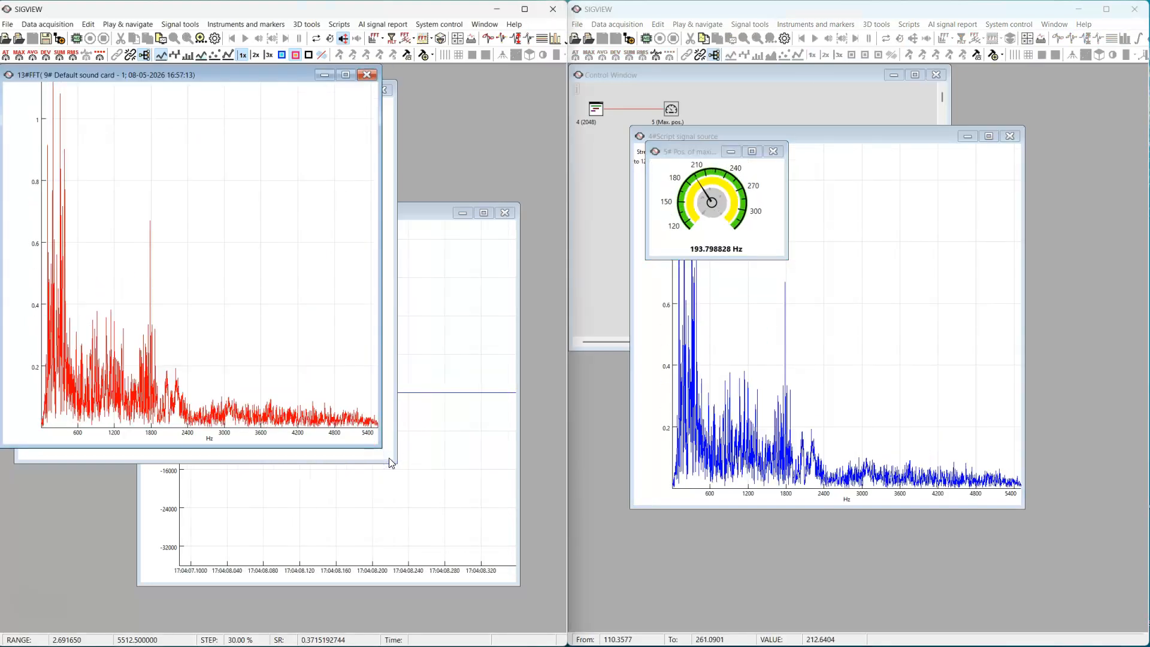
Bring the Network Sender script window to the front to check its client and transmission statistics
{"action": "left_click", "coordinate": [389, 457]}
{"action": "left_click", "coordinate": [272, 261]}
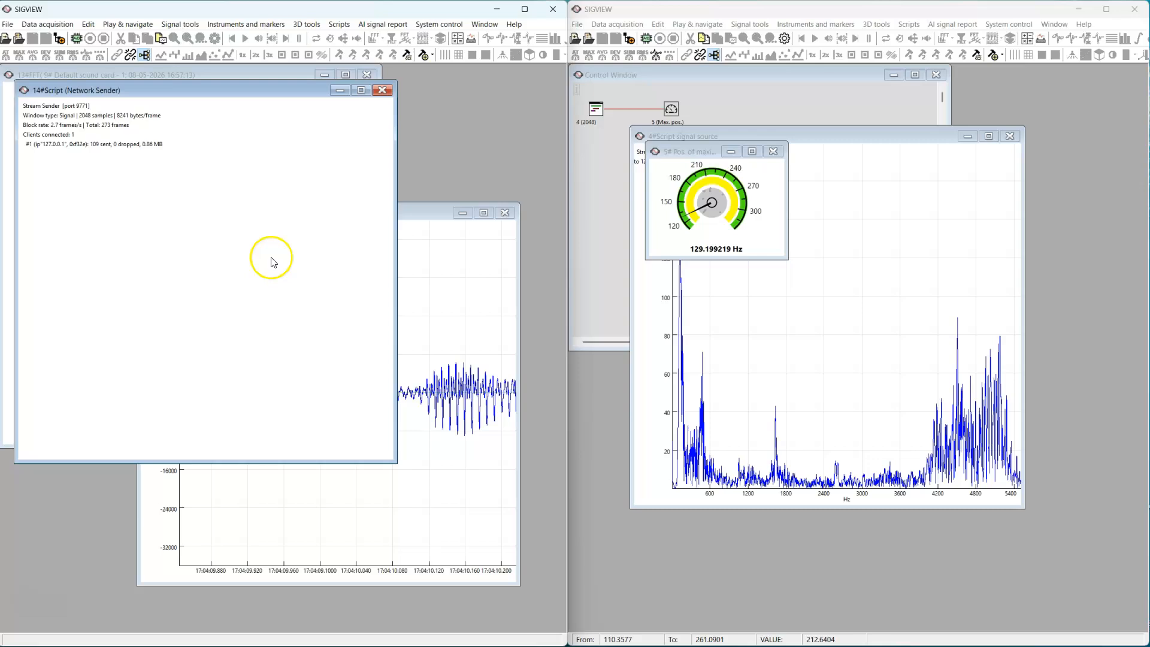
{"action": "left_click", "coordinate": [167, 212]}
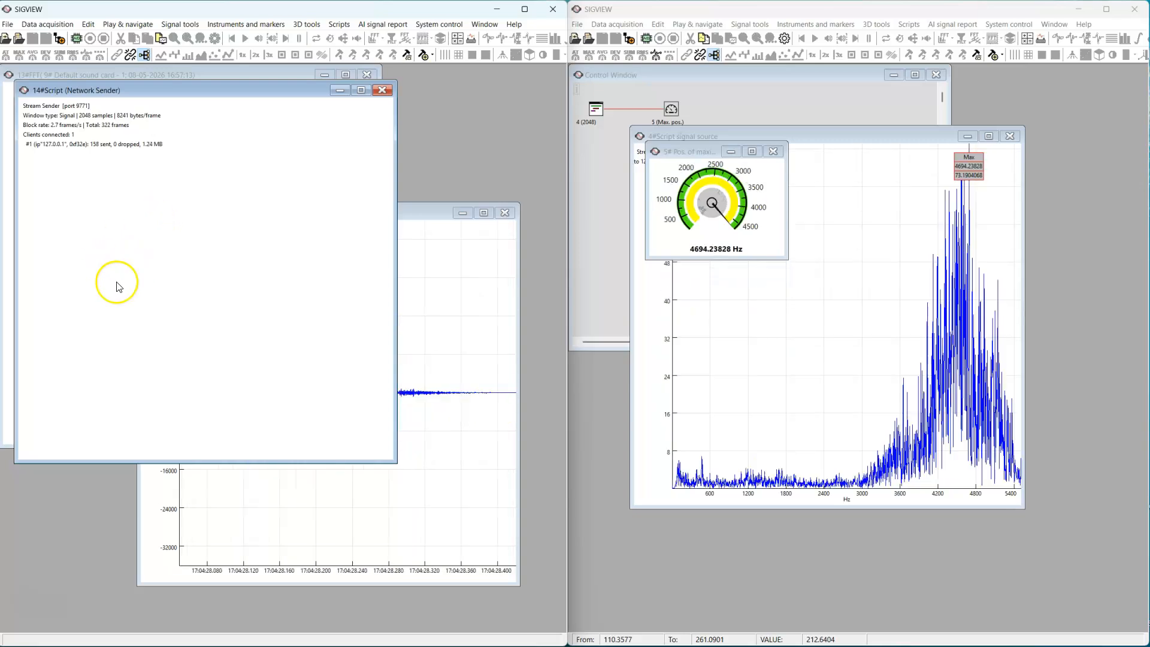